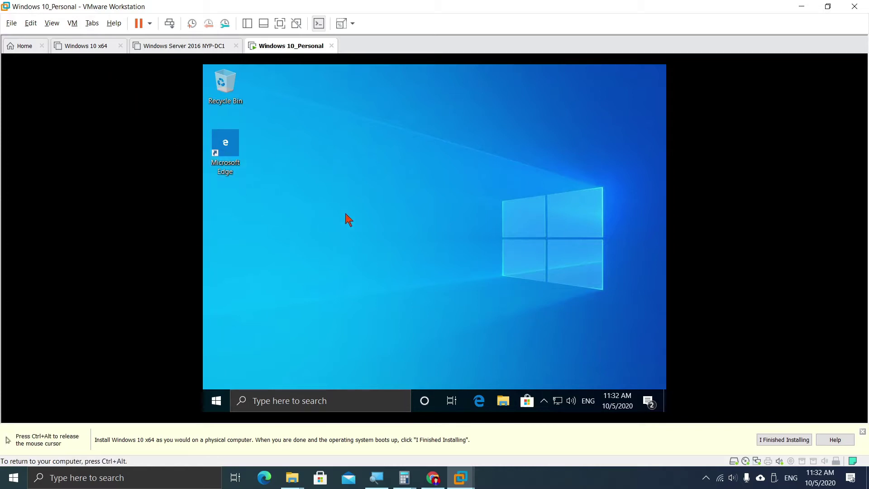
# - Show the Windows 10_Personal virtual machine in full screen to check its display size, and return to the windowed view
pyautogui.hotkey('ctrl', 'alt', 'Return')
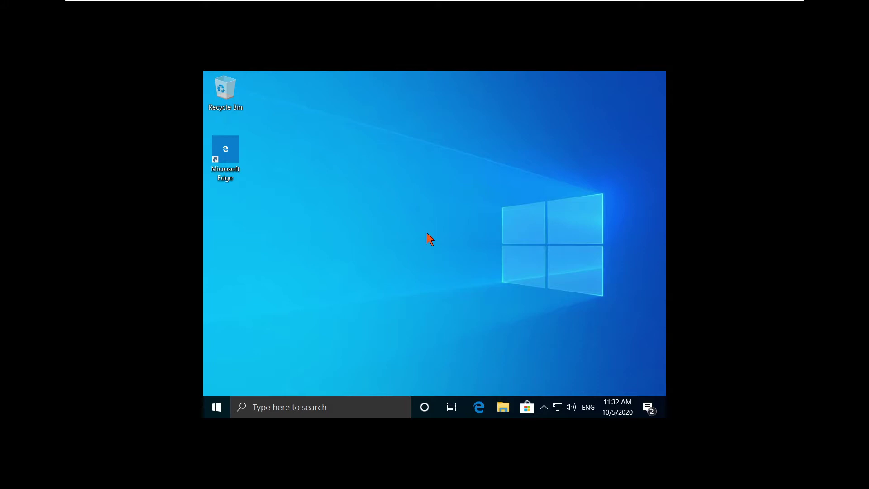
pyautogui.click(416, 299)
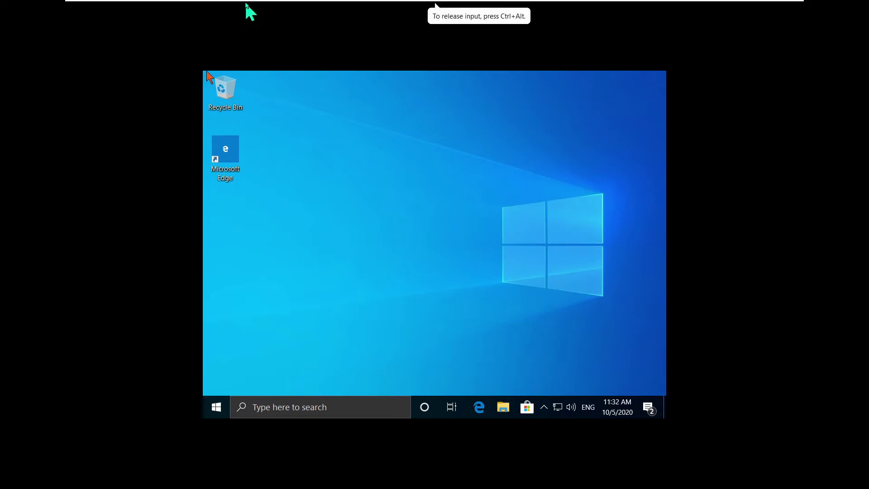
pyautogui.hotkey('ctrl', 'alt', 'Return')
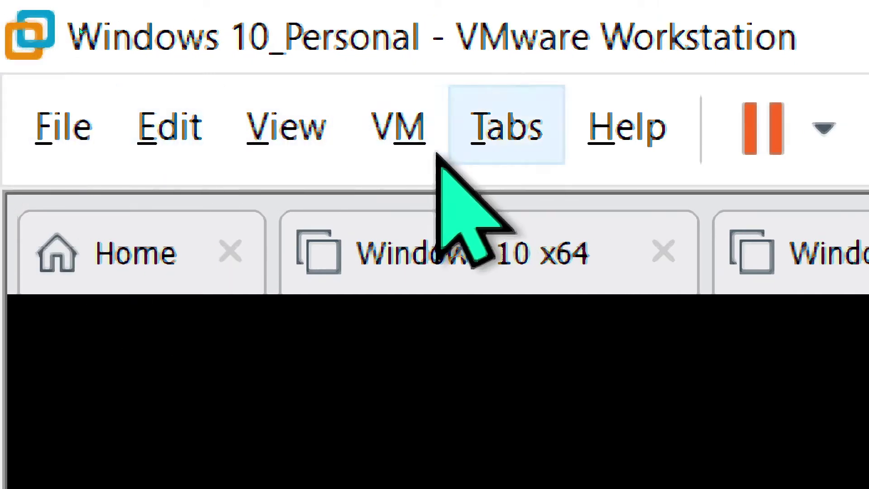
# - Start the VMware Tools installation for the Windows 10_Personal virtual machine
pyautogui.click(401, 152)
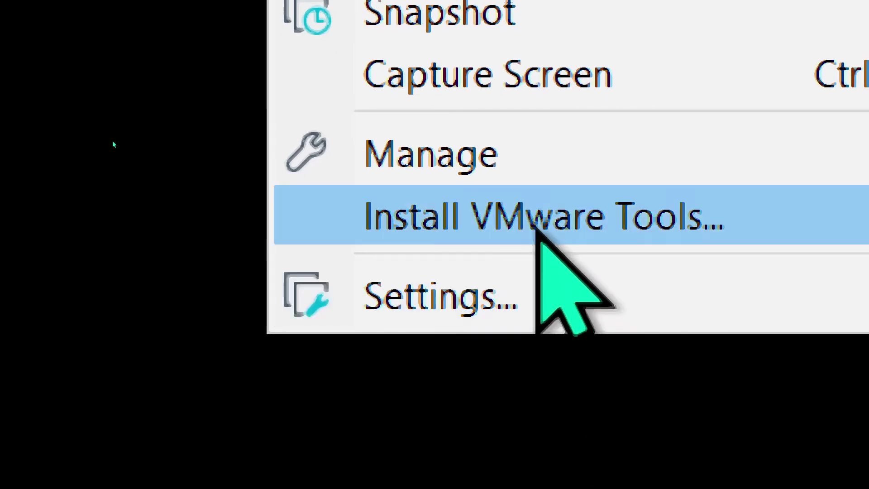
pyautogui.click(537, 228)
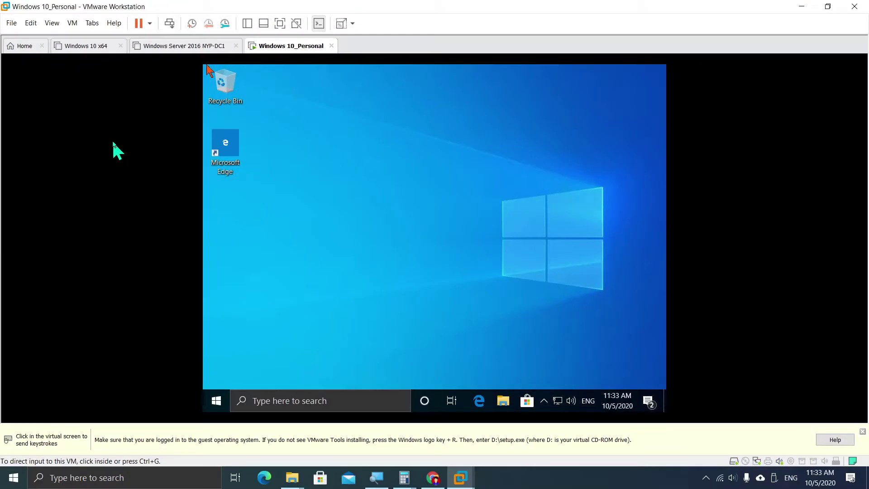
pyautogui.click(213, 147)
pyautogui.hotkey('ctrl', 'alt')
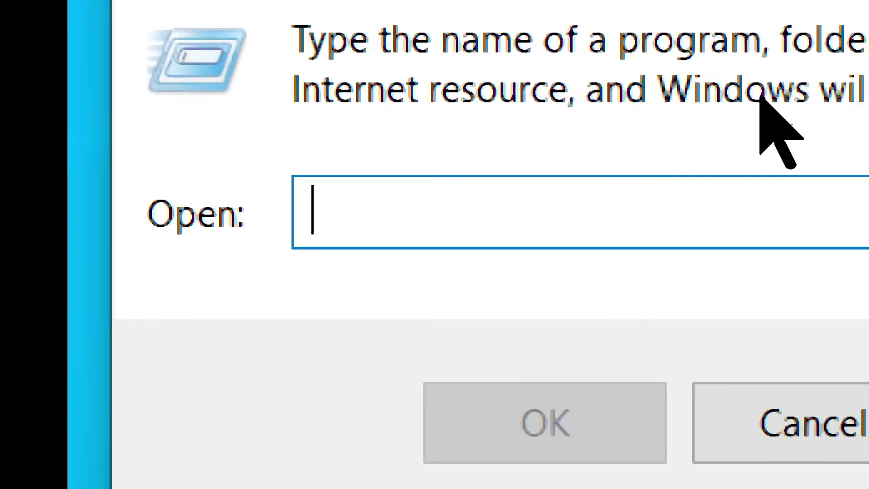
# - Run D:\setup.exe in the guest system and allow VMware Tools to make changes to the device
pyautogui.write('D')
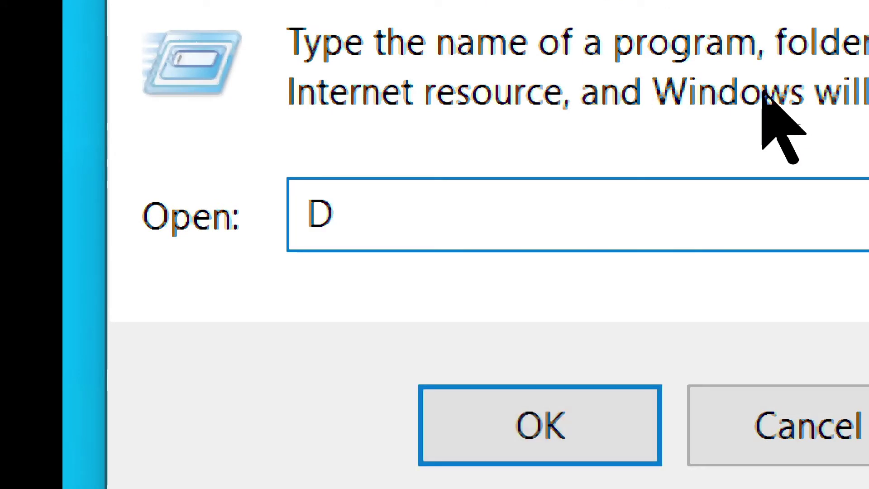
pyautogui.write(':')
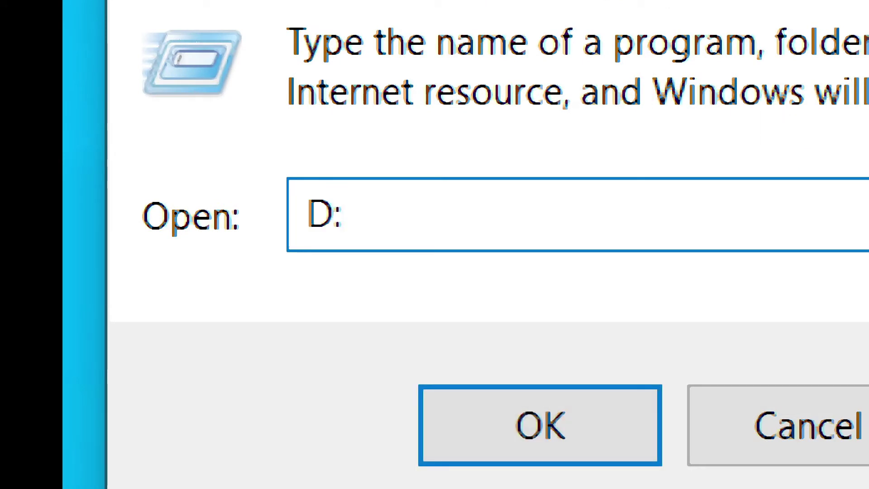
pyautogui.write('\\')
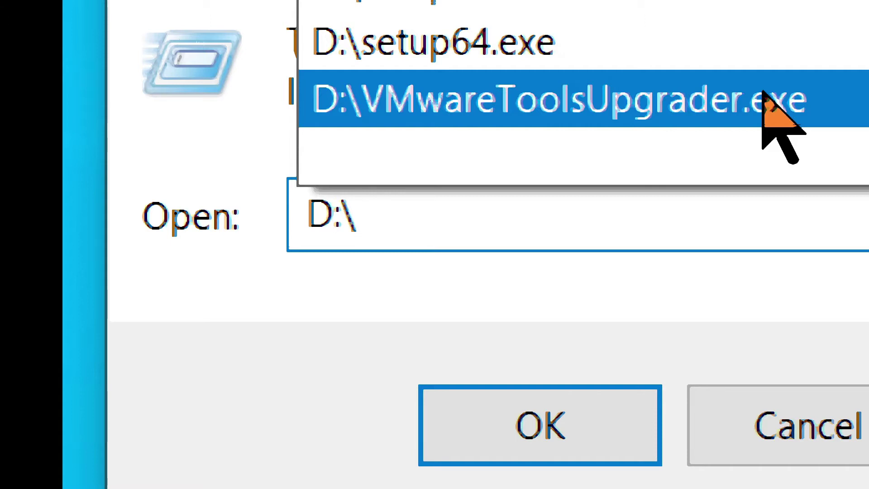
pyautogui.write('set')
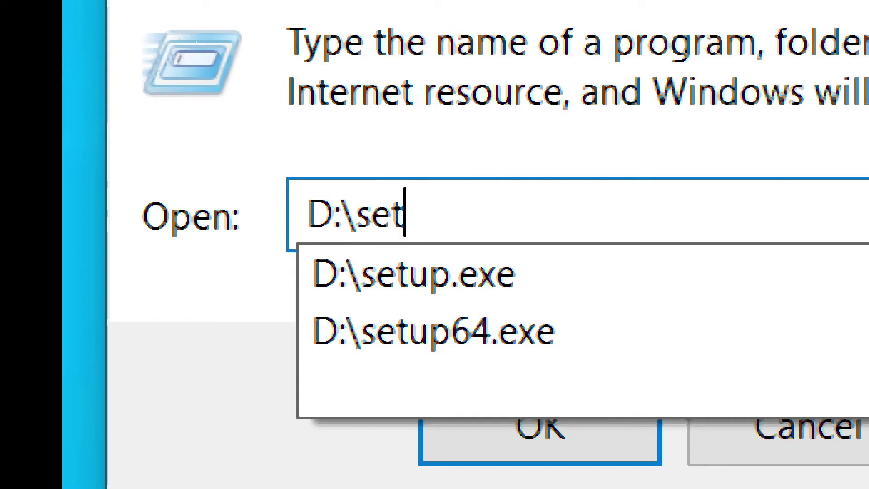
pyautogui.press('Down')
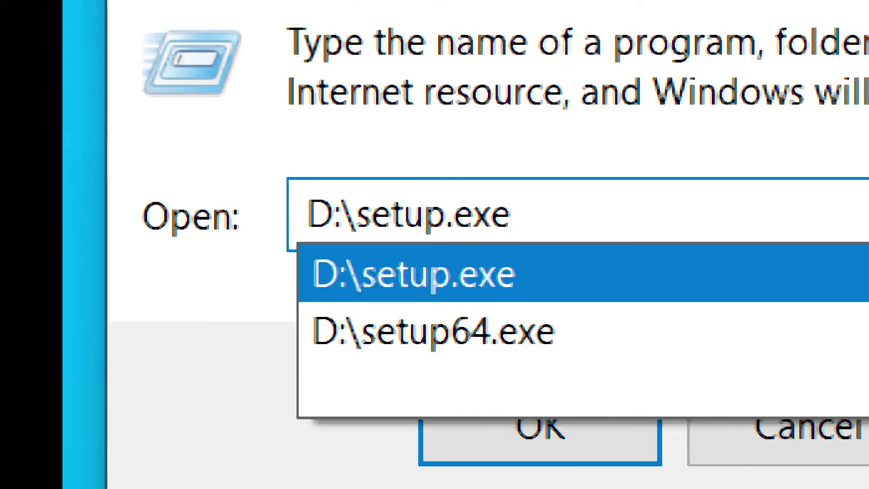
pyautogui.press('Return')
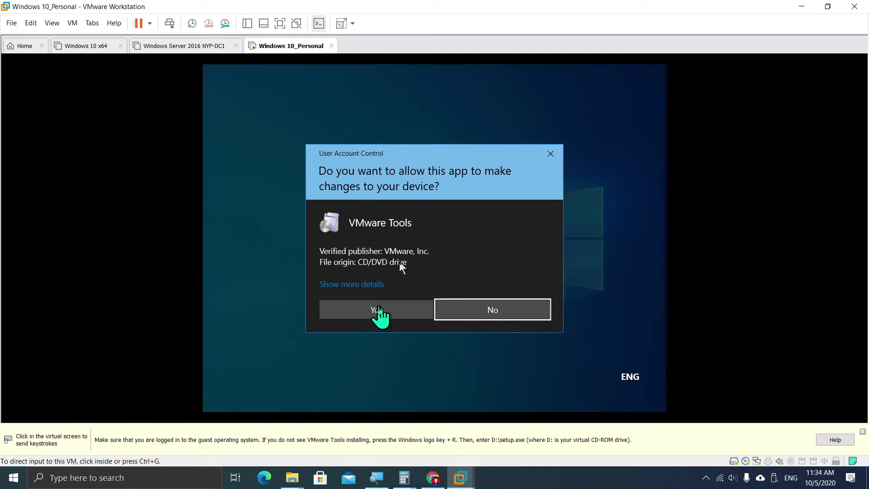
pyautogui.click(379, 312)
pyautogui.click(380, 315)
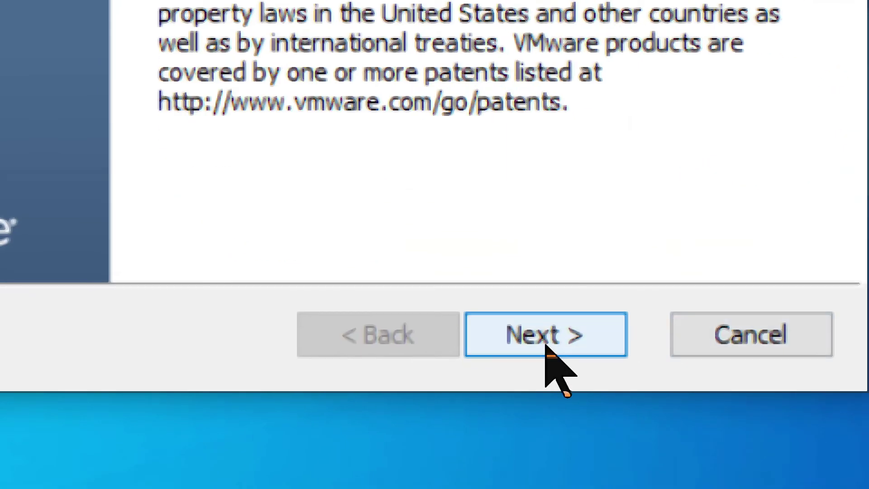
# - Install VMware Tools with the preselected setup type and finish the setup wizard
pyautogui.click(548, 347)
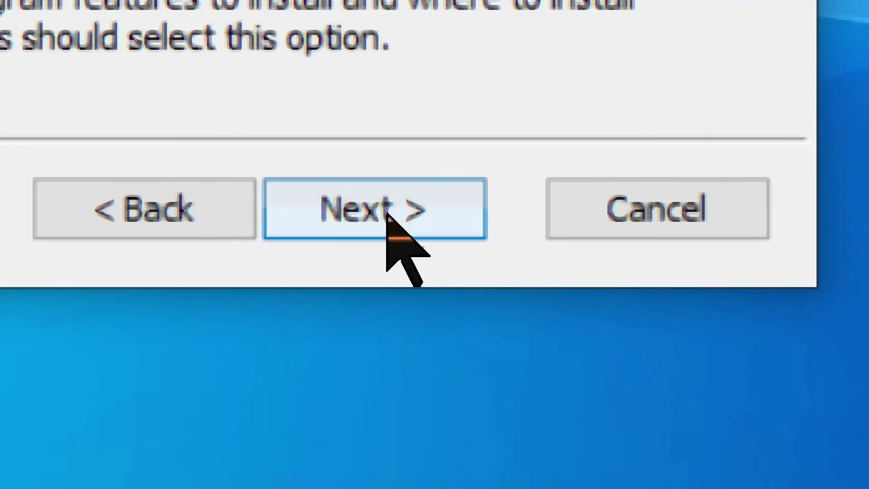
pyautogui.click(385, 232)
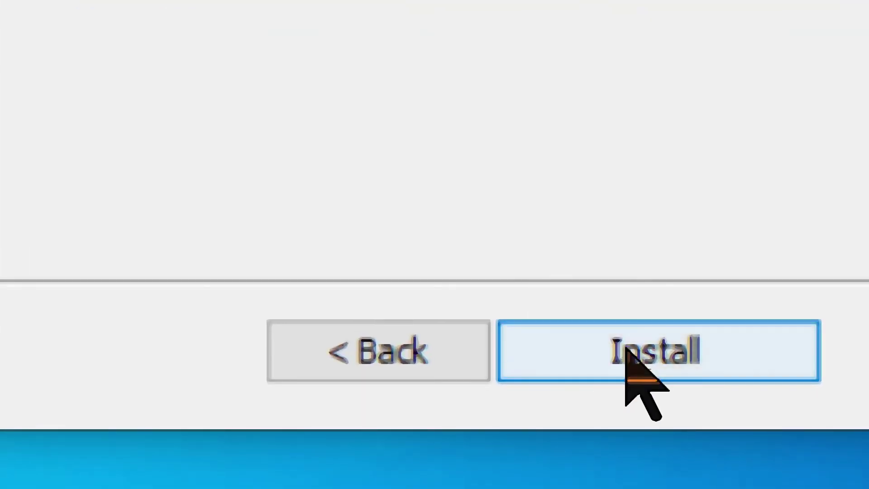
pyautogui.click(638, 355)
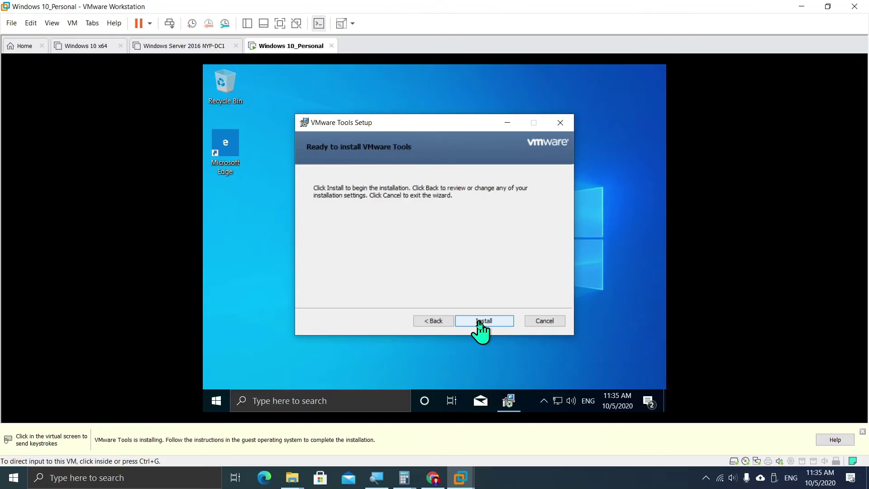
pyautogui.click(479, 321)
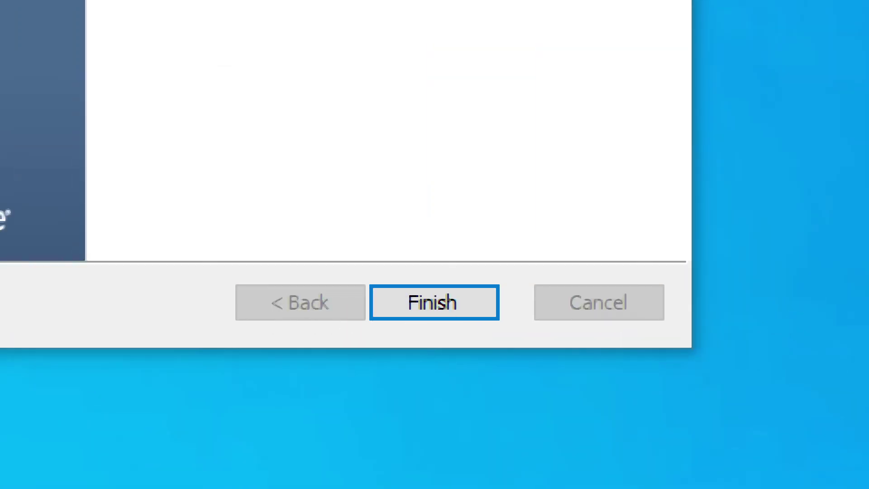
pyautogui.click(449, 300)
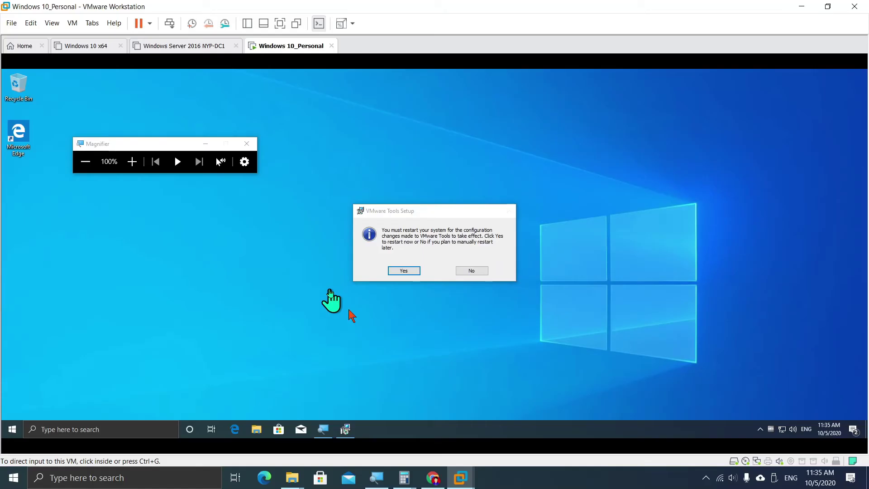
pyautogui.click(352, 316)
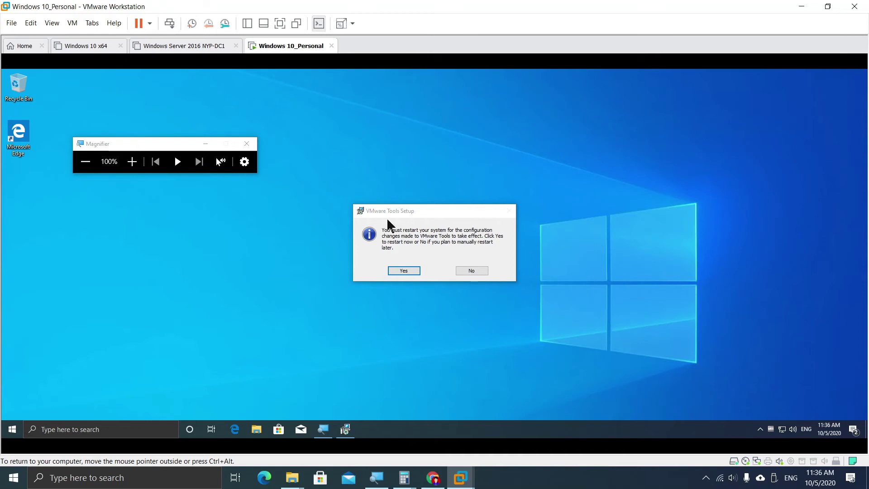
pyautogui.press('super')
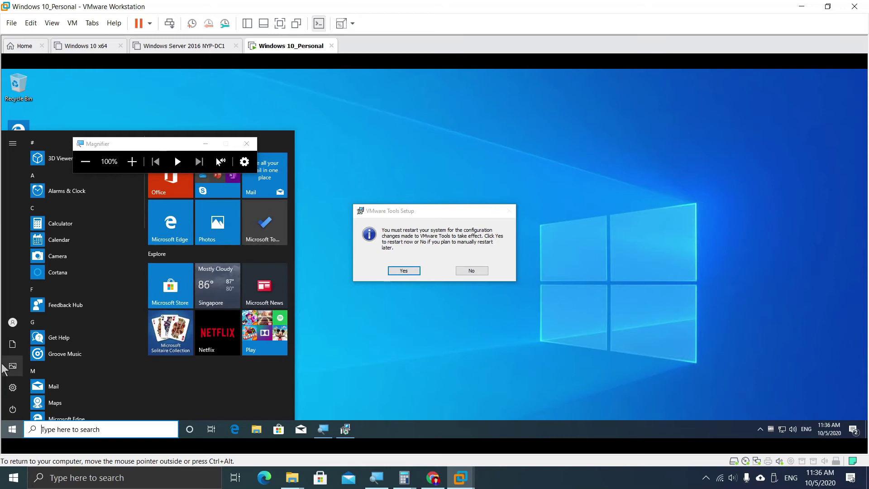
pyautogui.press('Escape')
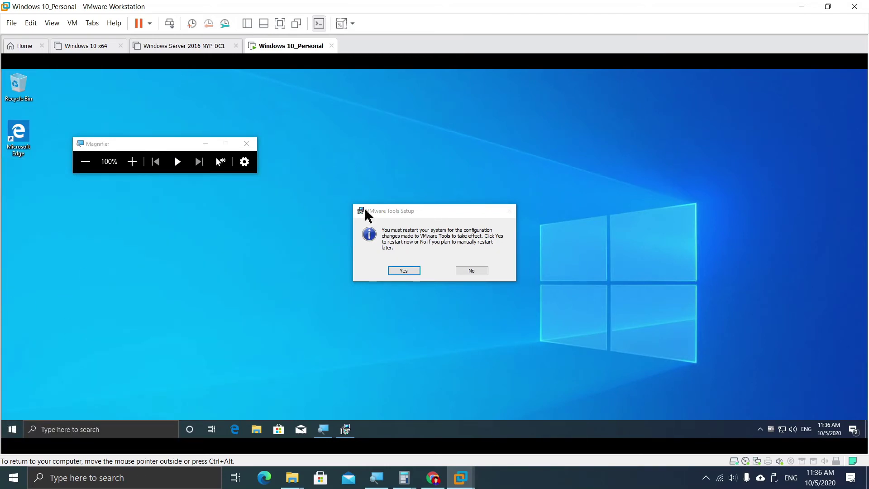
# - Accept restarting the guest system so the VMware Tools configuration changes take effect
pyautogui.press('super+plus')
pyautogui.press('super+plus')
pyautogui.press('super+plus')
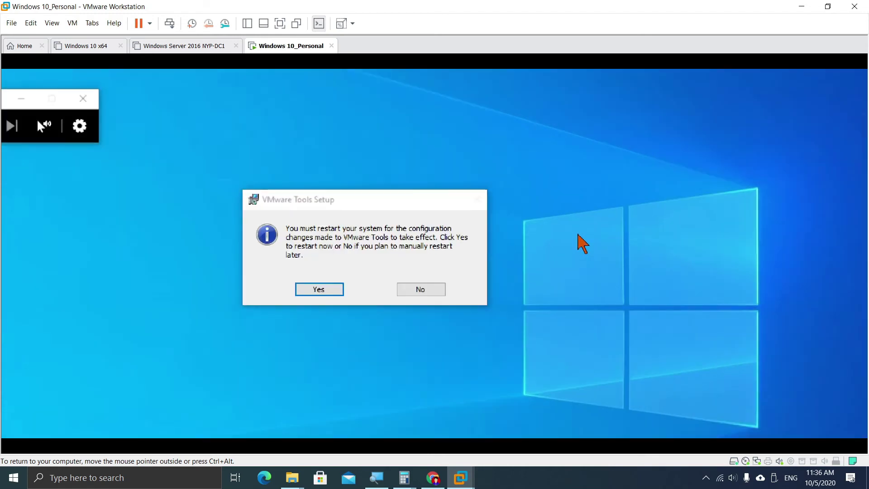
pyautogui.press('super+minus')
pyautogui.press('super+minus')
pyautogui.press('super+minus')
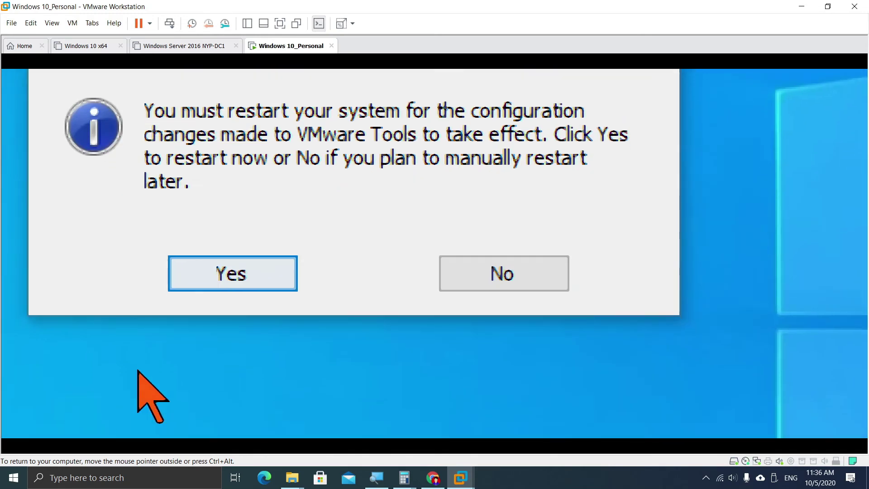
pyautogui.click(235, 284)
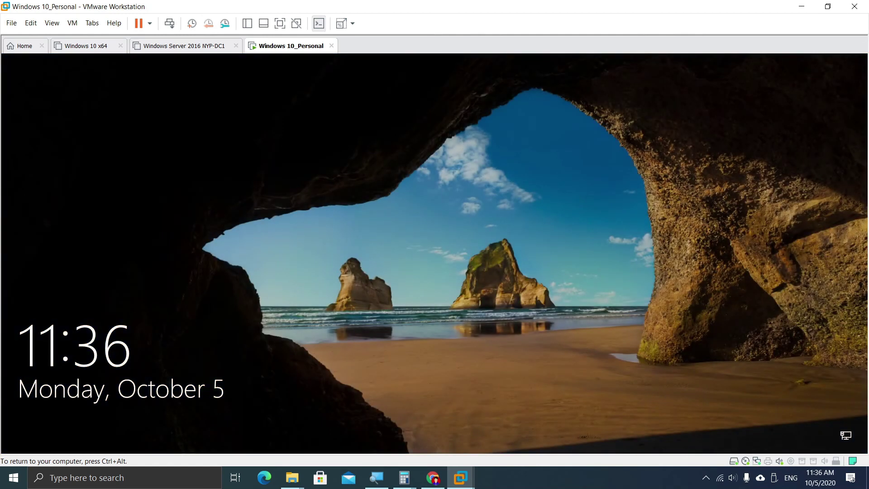
# - Dismiss the guest's lock screen and sign in to Windows with the account password
pyautogui.click(57, 333)
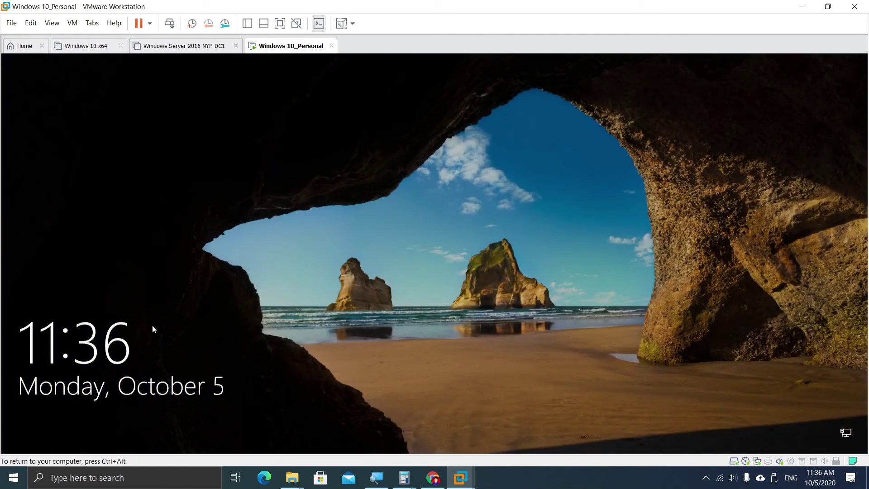
pyautogui.write('••••')
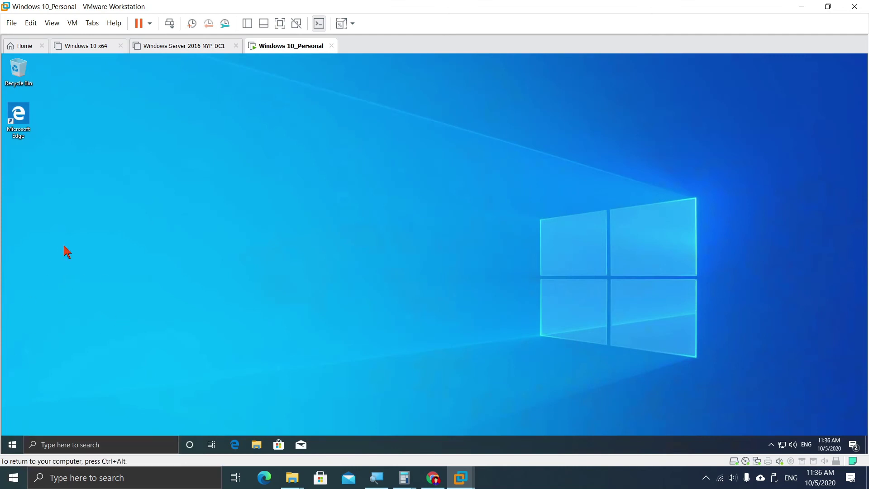
pyautogui.press('super')
pyautogui.press('super')
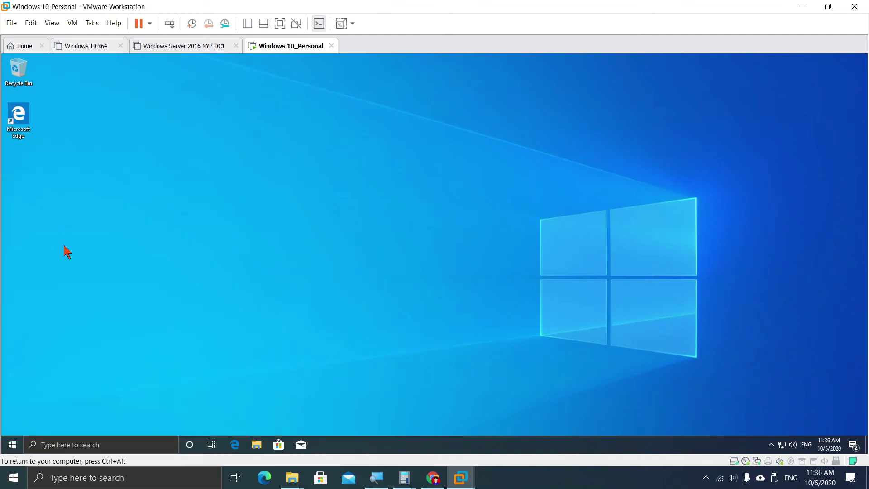